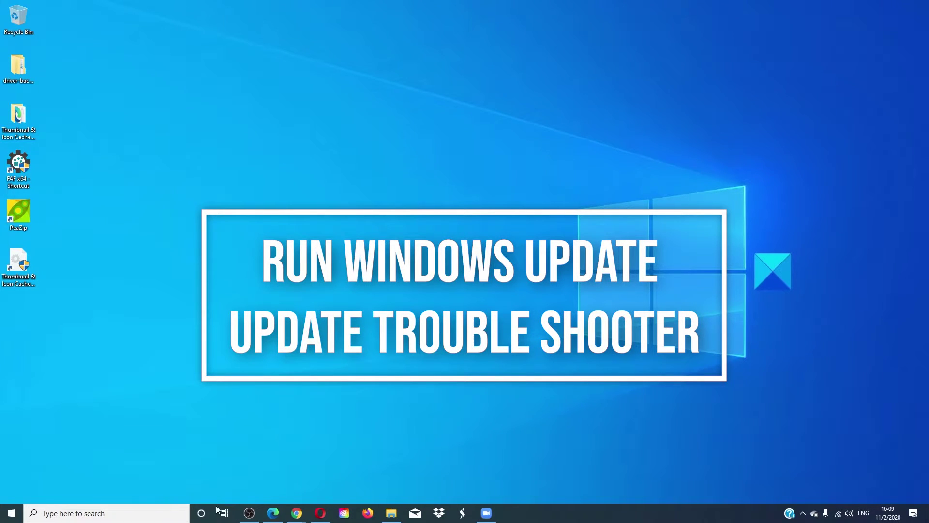
Run the Windows Update troubleshooter from Troubleshoot settings' Additional troubleshooters list.
left_click(143, 519)
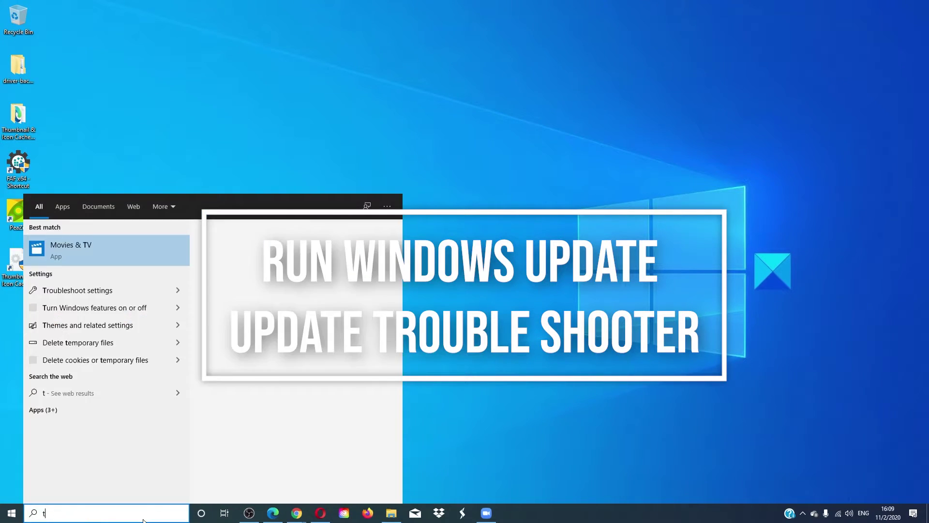
type("troubleshoot")
left_click(303, 279)
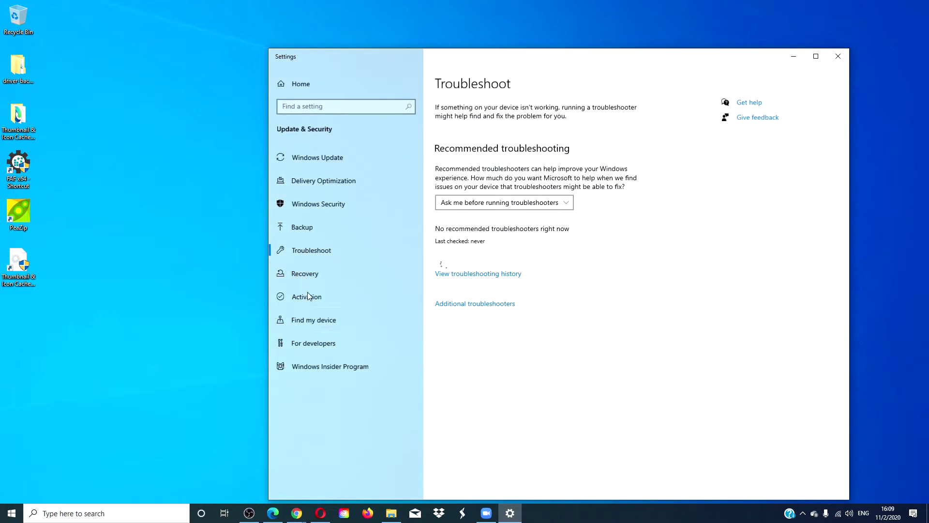
left_click(450, 305)
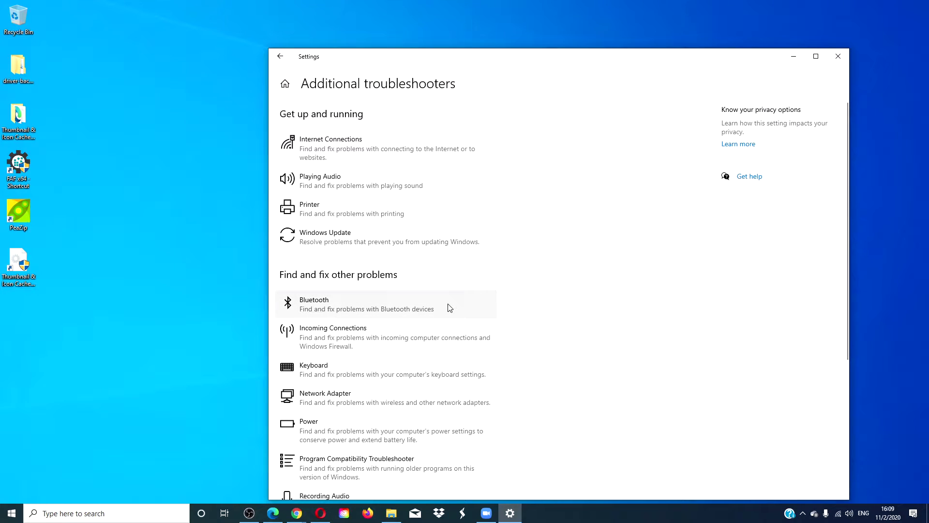
left_click(367, 247)
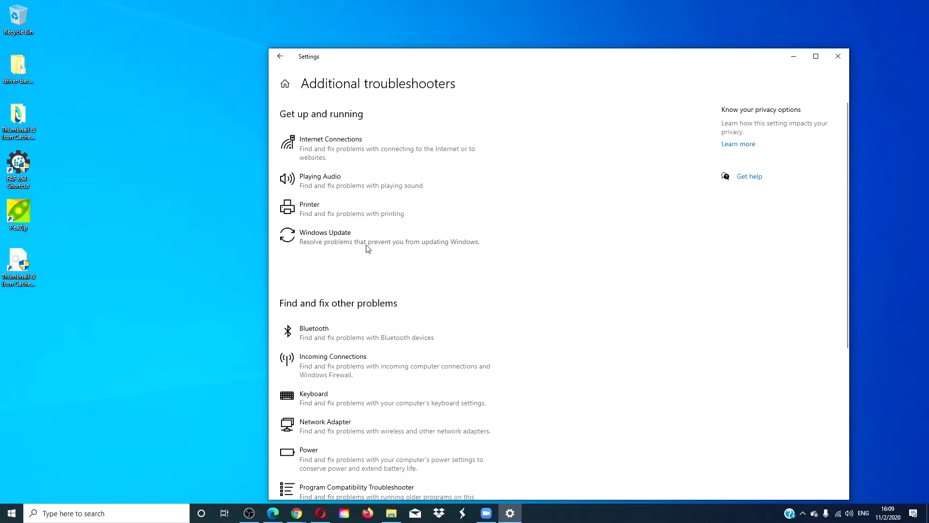
left_click(463, 266)
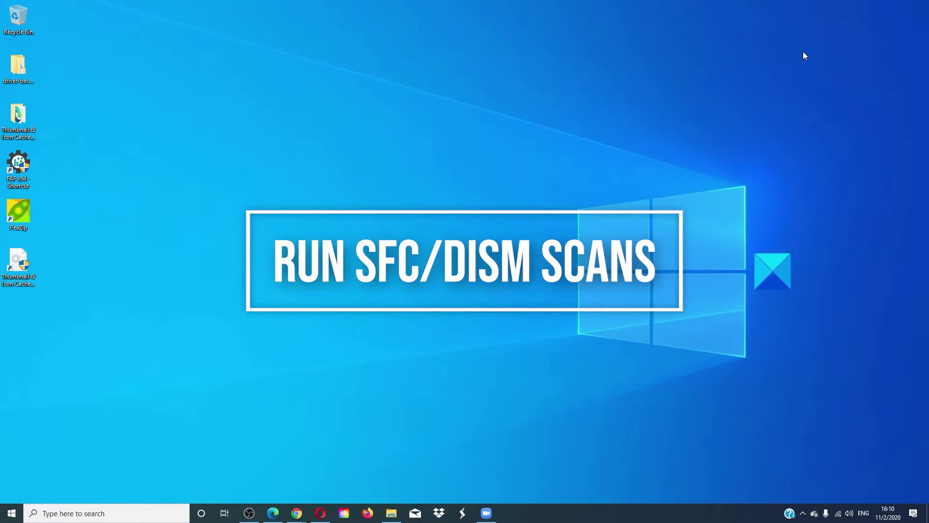
Run sfc /scannow in an administrator Command Prompt.
left_click(112, 515)
type("c /scannow")
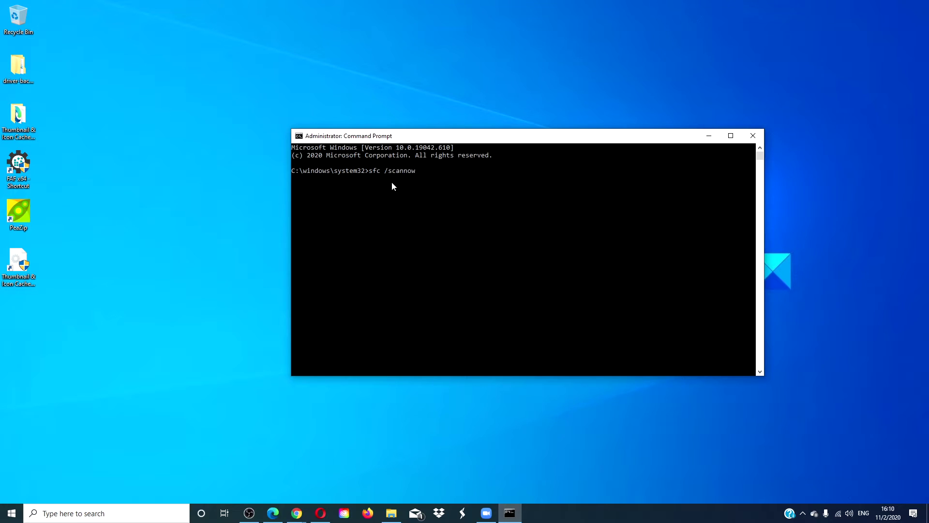
key("Return")
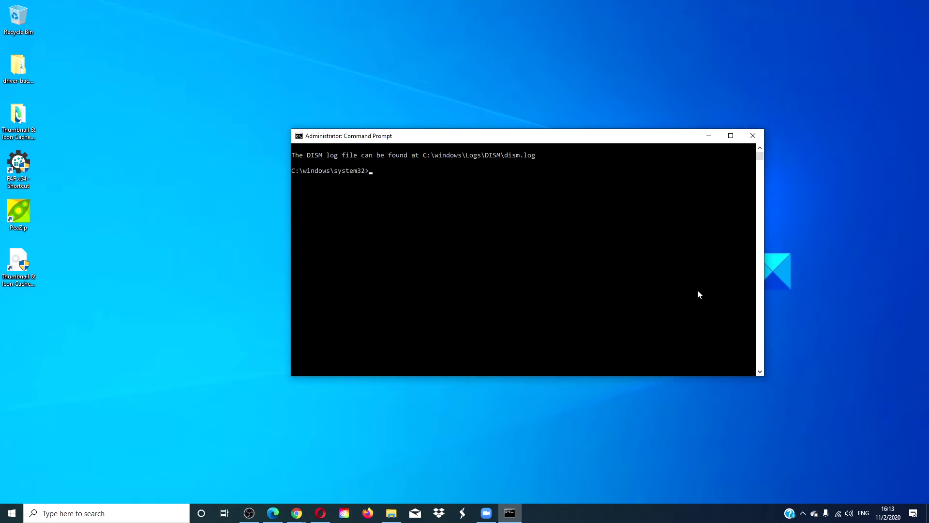
type("i")
type("sm ")
type("/on")
type("line /")
type("cl")
type("eanu")
type("p-im")
type("age /")
type("rest")
type("orehealth")
Run dism /online /cleanup-image /restorehealth, then exit Command Prompt.
key("Return")
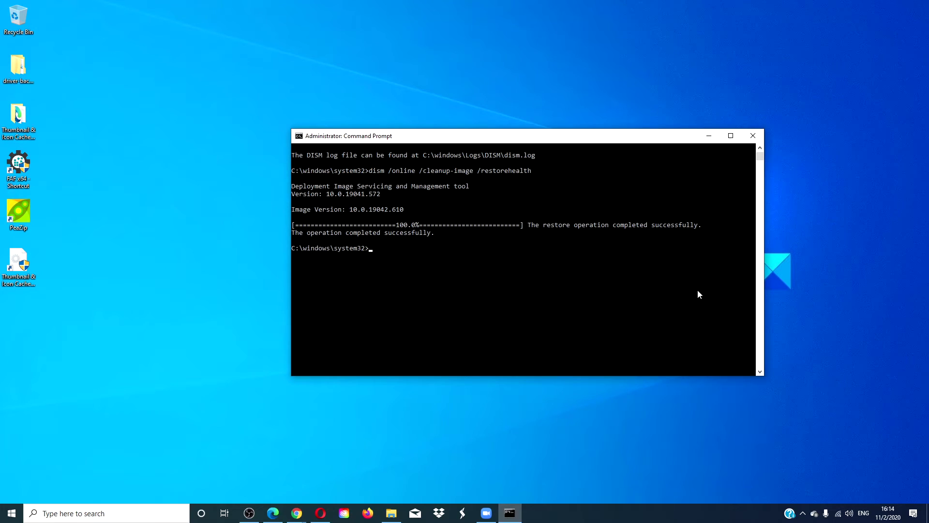
type("exit")
key("Return")
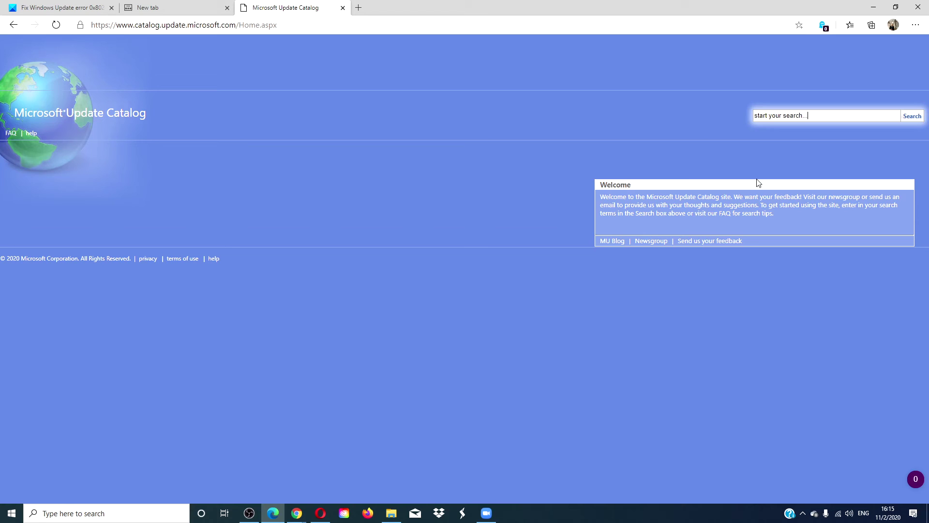
Close Edge's blank tab and return to the TheWindowsClub 0x80244022 article.
left_click(58, 7)
left_click(227, 8)
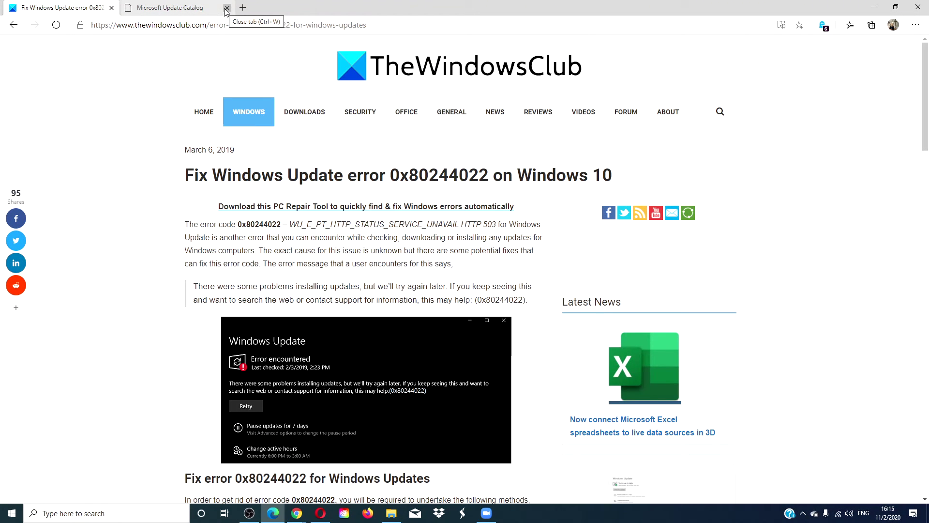